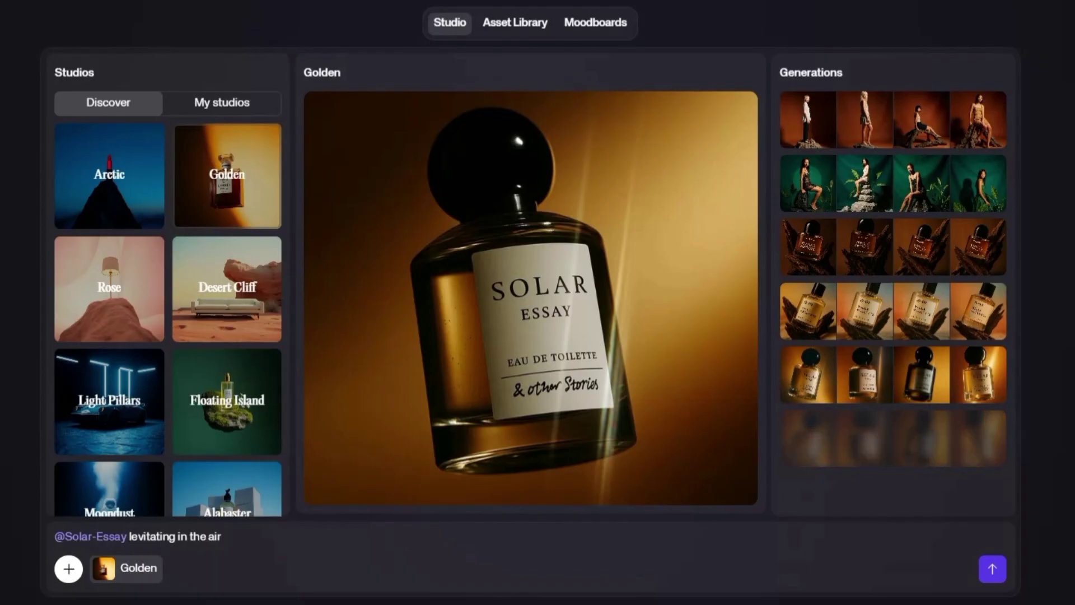
- Switch the Kive preview to the Asset Library of Acme sneaker product shots
click(514, 26)
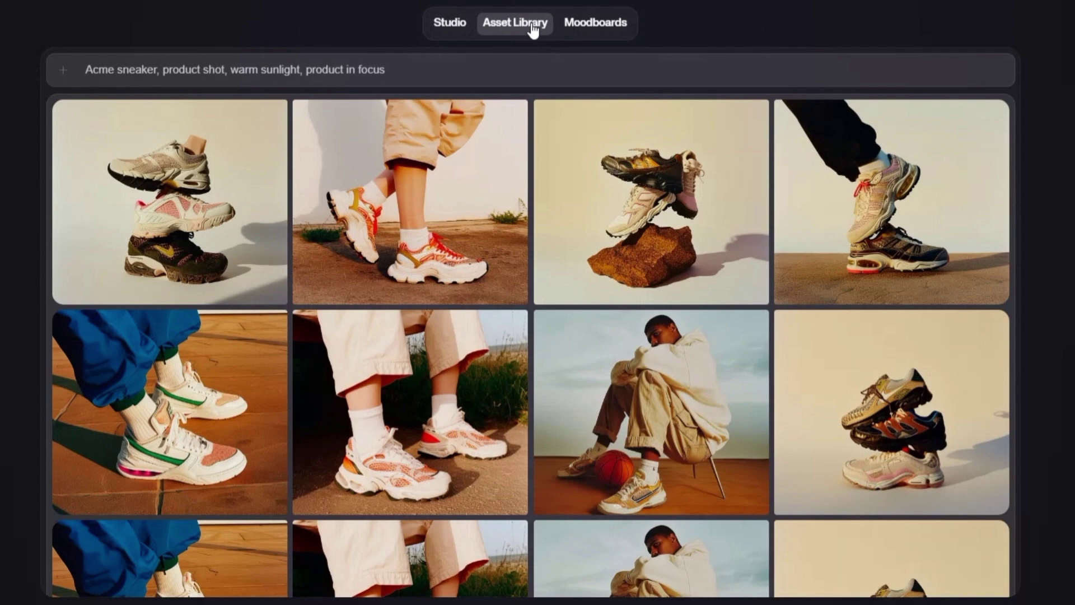
- Show the Acme '24 F/W moodboard and let the tour play through auto-tagging
click(592, 26)
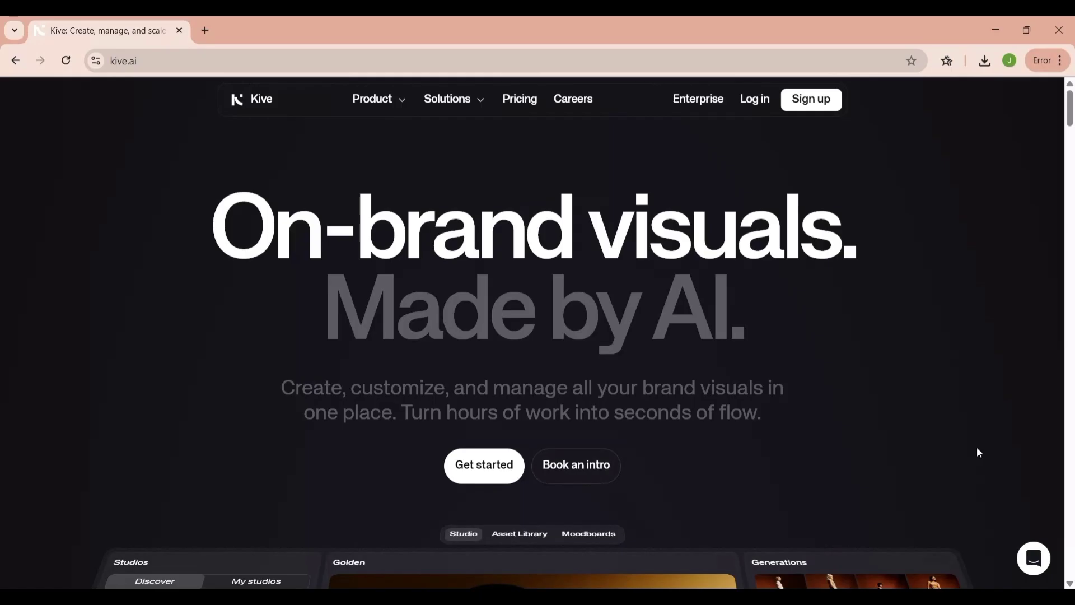
- Start a Kive signup with a Google account and submit the profile name details
click(480, 464)
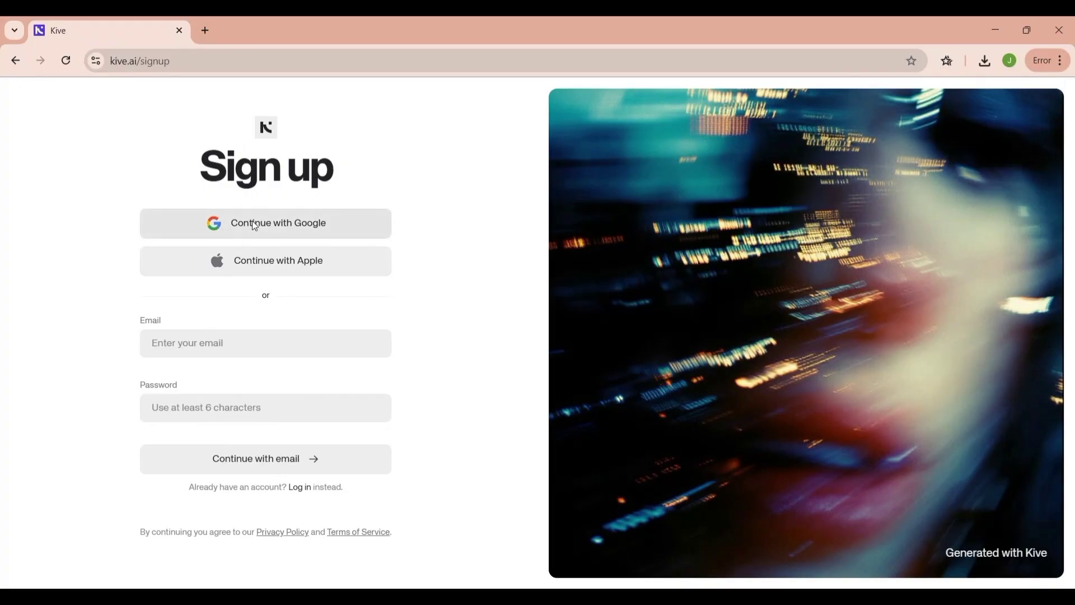
click(254, 224)
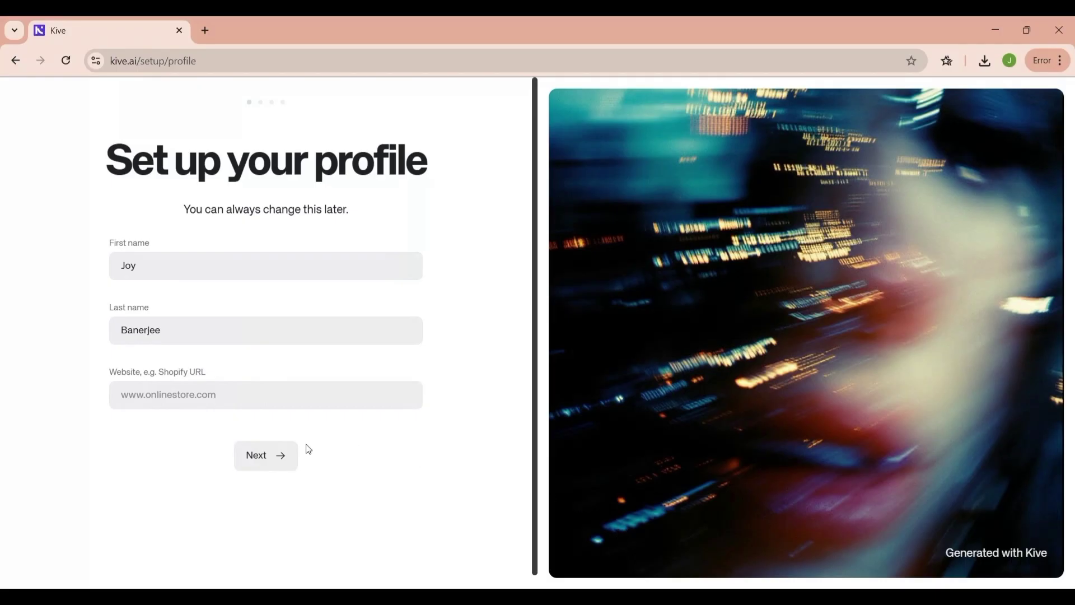
click(266, 469)
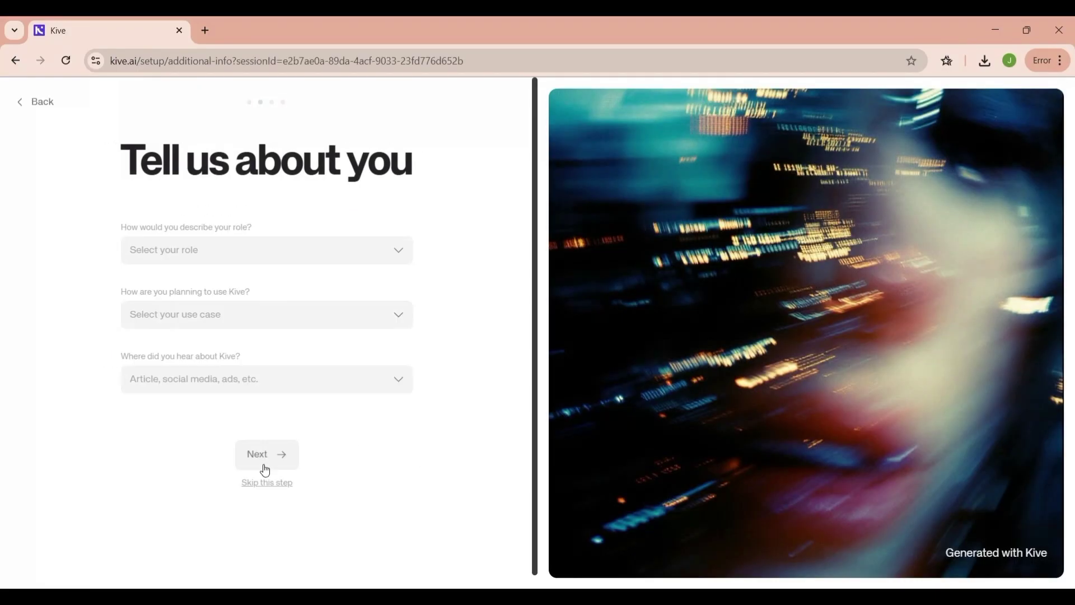
- Choose Freelancer/Creative Entrepreneur role and Just exploring use case, then skip teammate invites
click(257, 247)
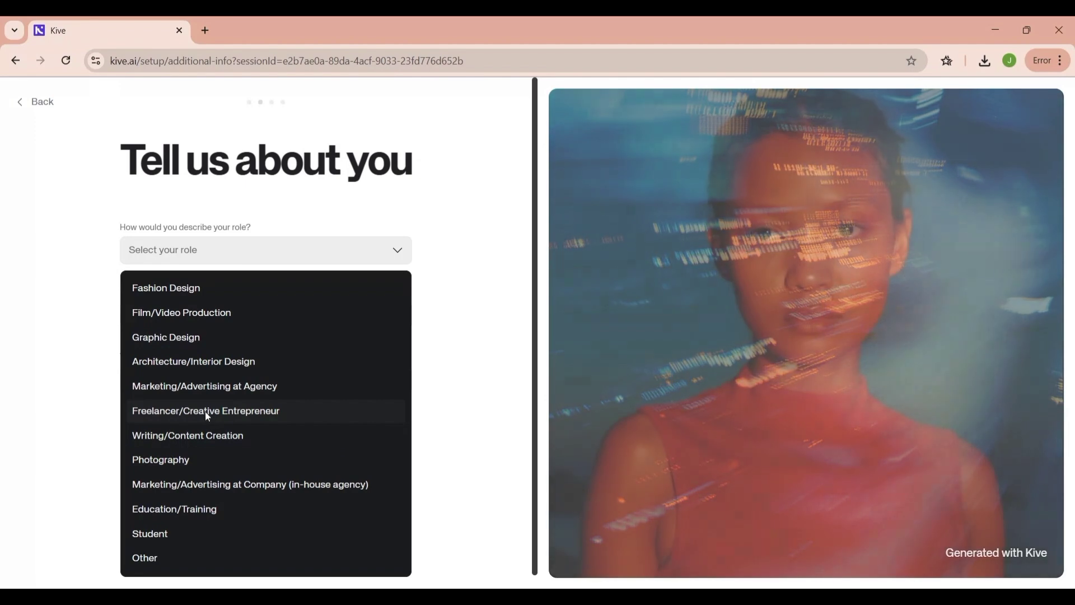
click(205, 411)
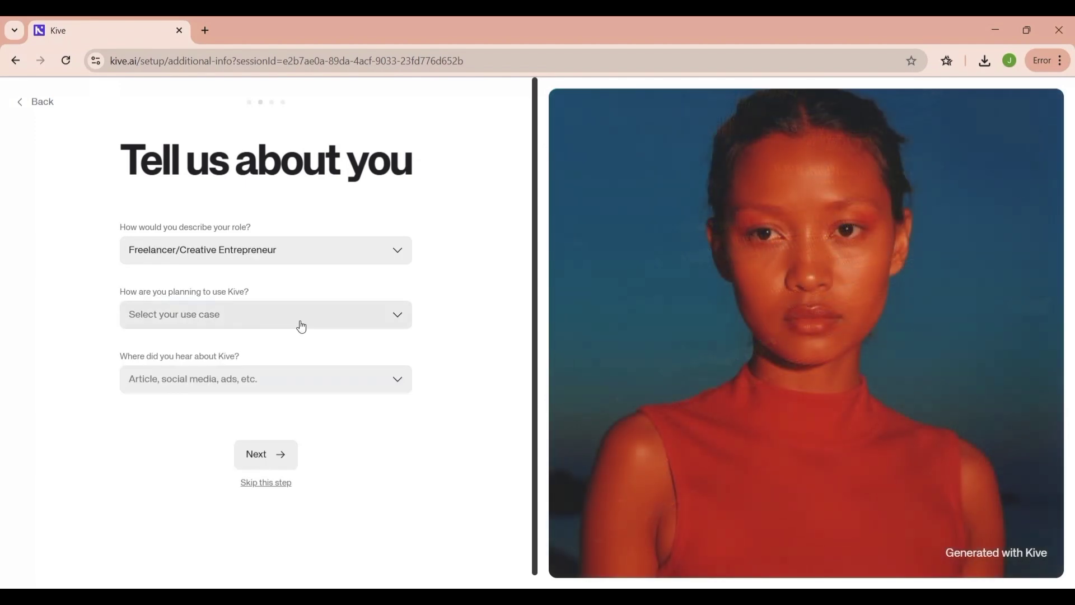
click(309, 325)
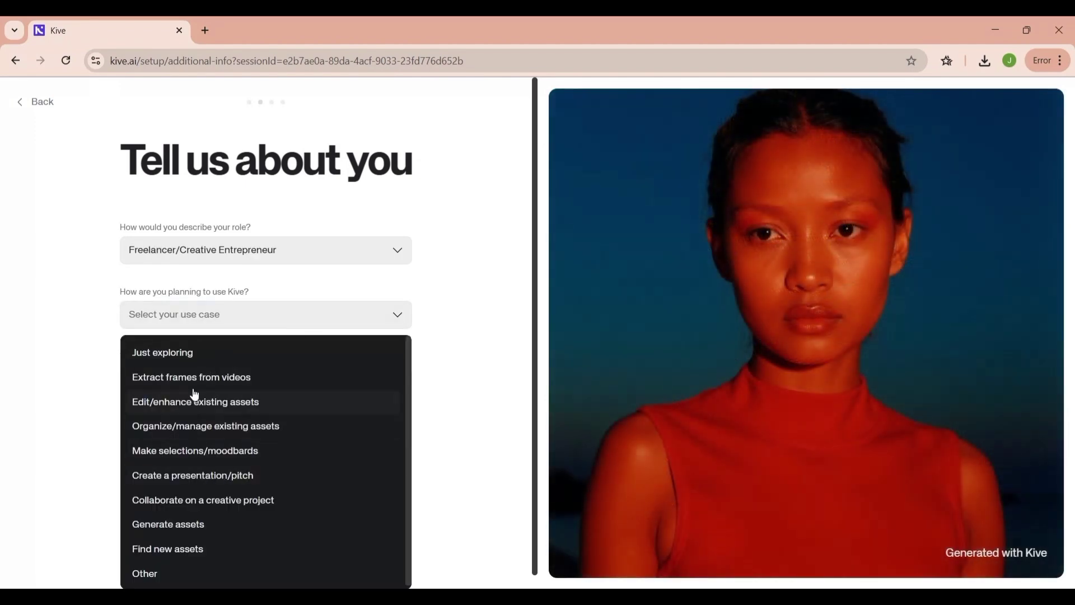
click(218, 352)
click(345, 391)
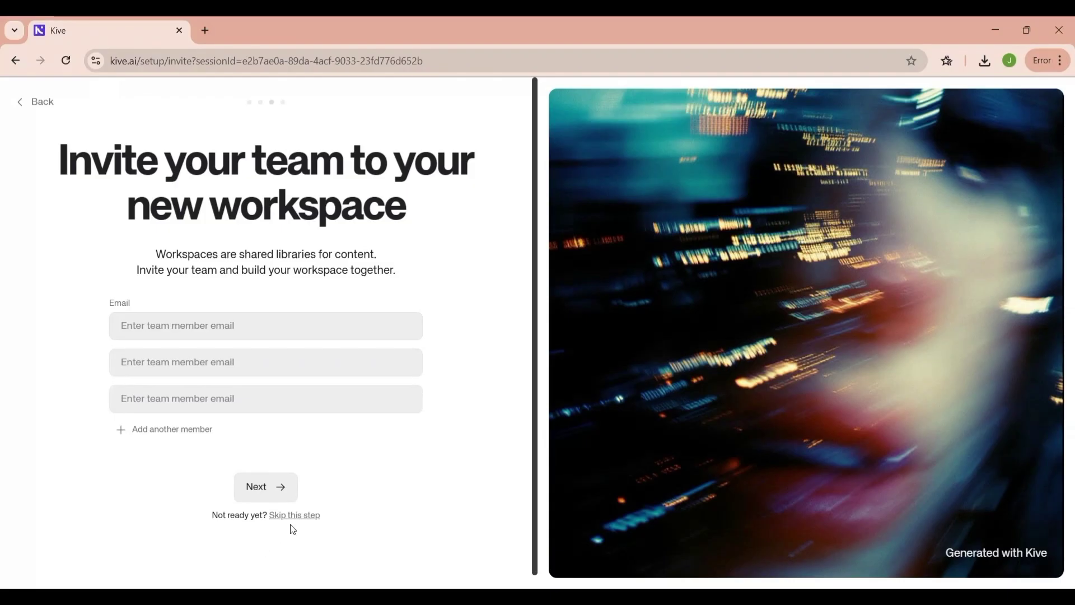
click(298, 515)
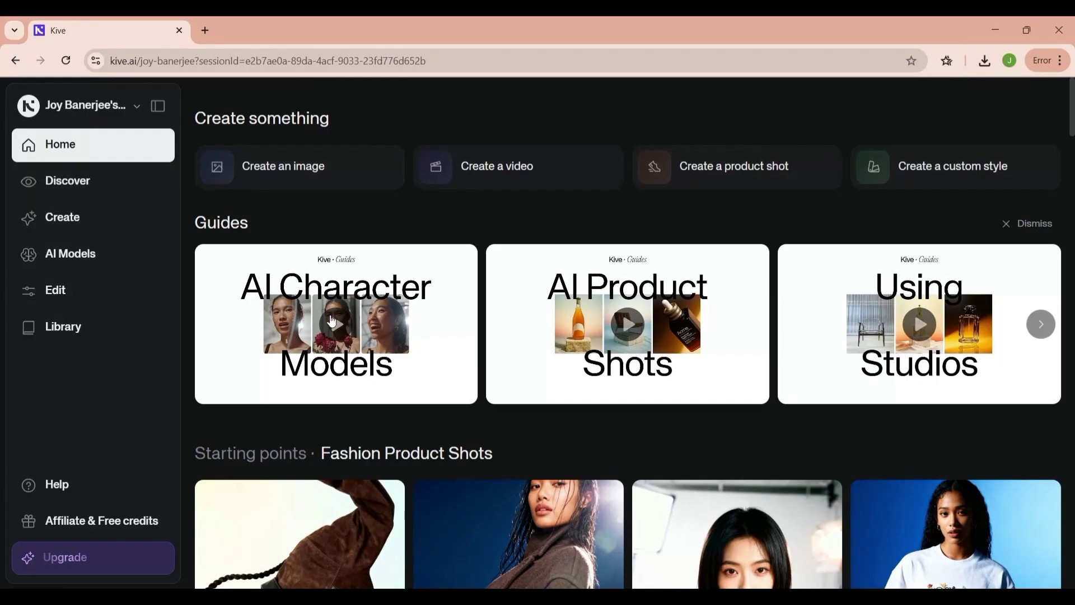
click(1040, 323)
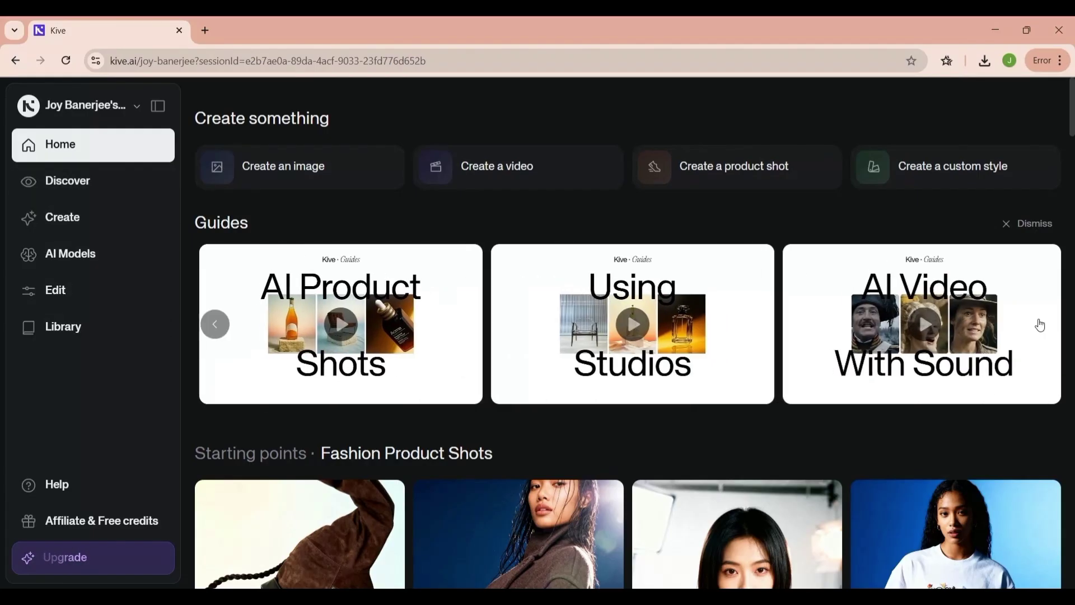
click(222, 331)
scroll(222, 331, down, 14)
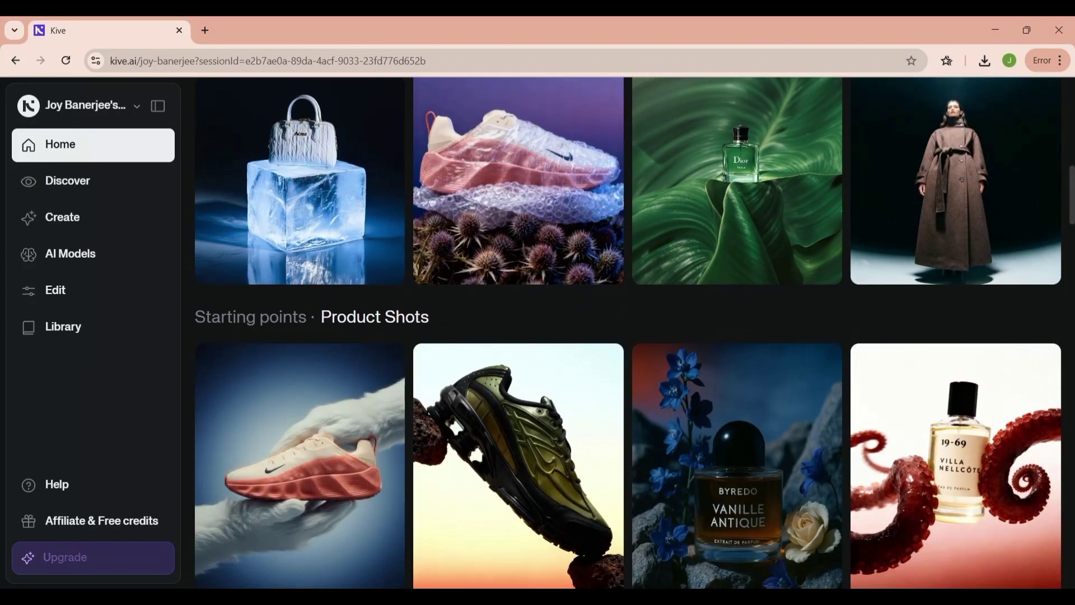
scroll(628, 333, down, 8)
scroll(628, 333, down, 3)
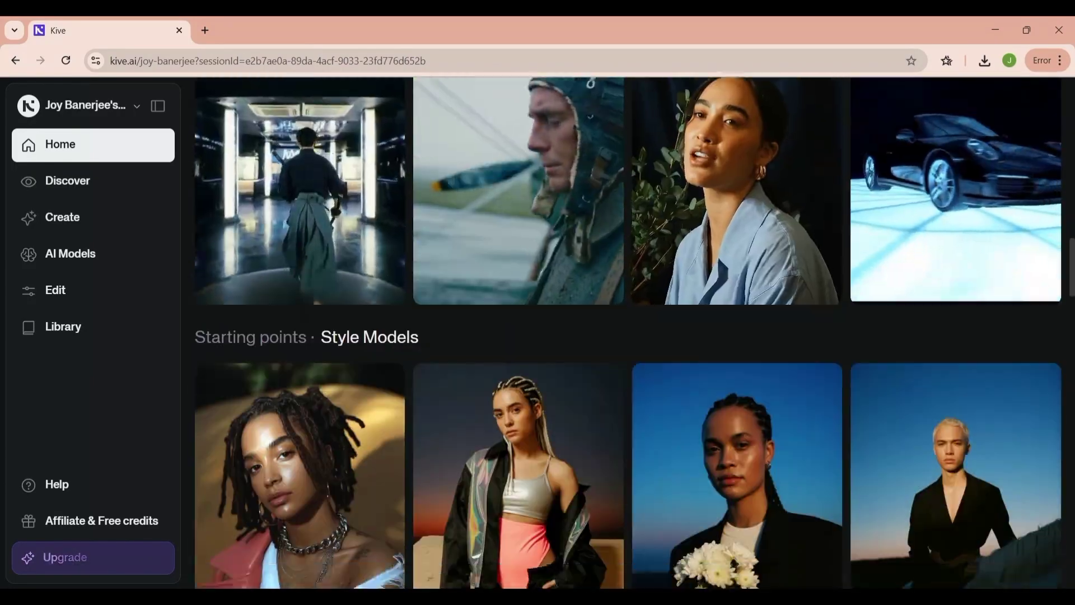
scroll(629, 332, down, 20)
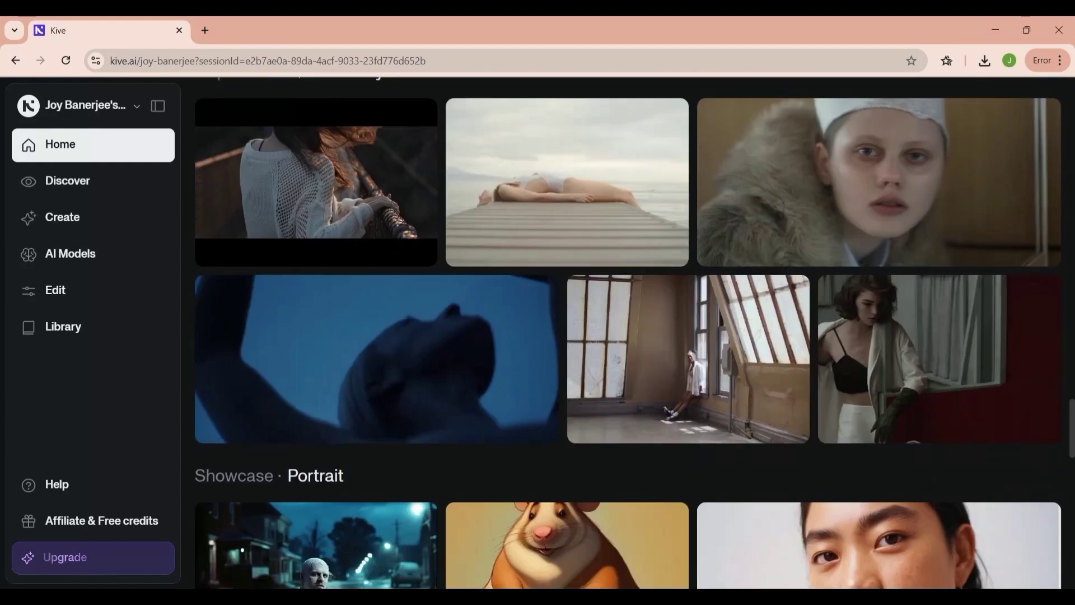
scroll(628, 333, down, 5)
scroll(312, 163, up, 20)
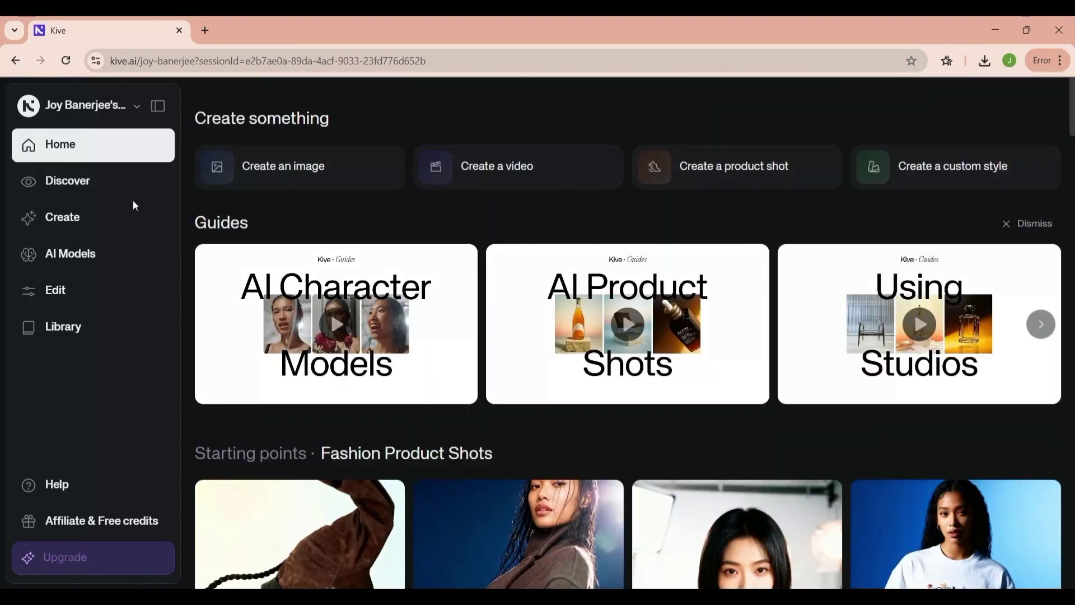
- Try the Blue Flower, Horison and Light Gym studio presets, settling on Light Gym
click(536, 177)
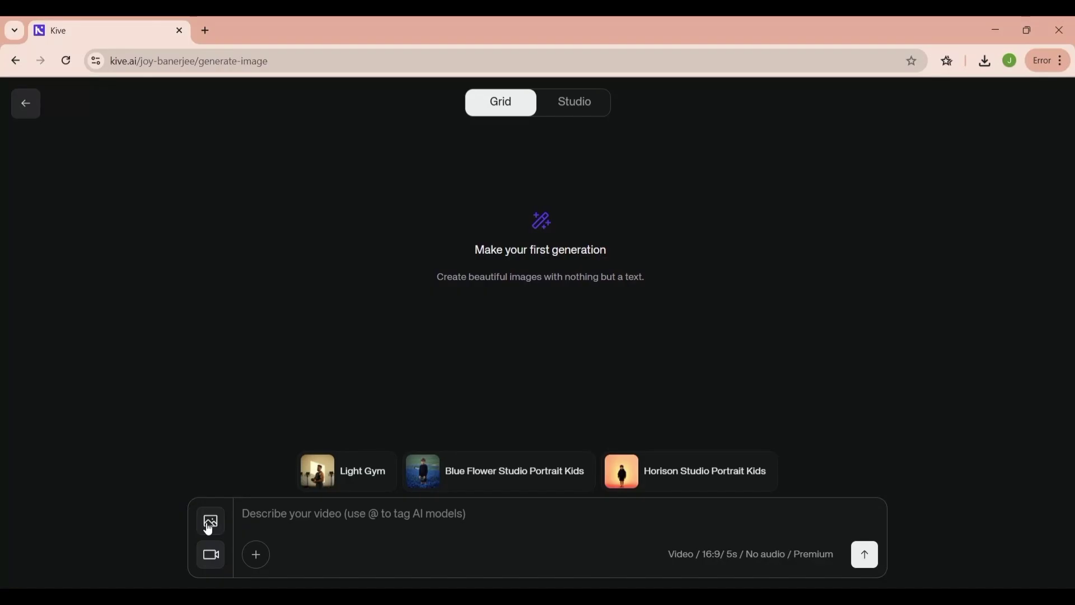
click(381, 488)
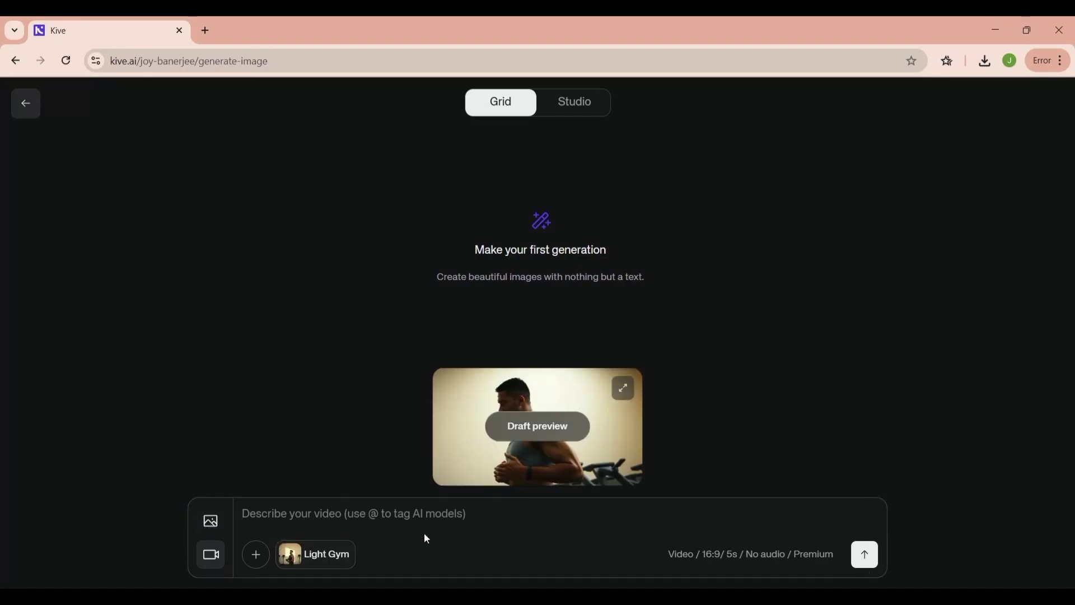
click(622, 389)
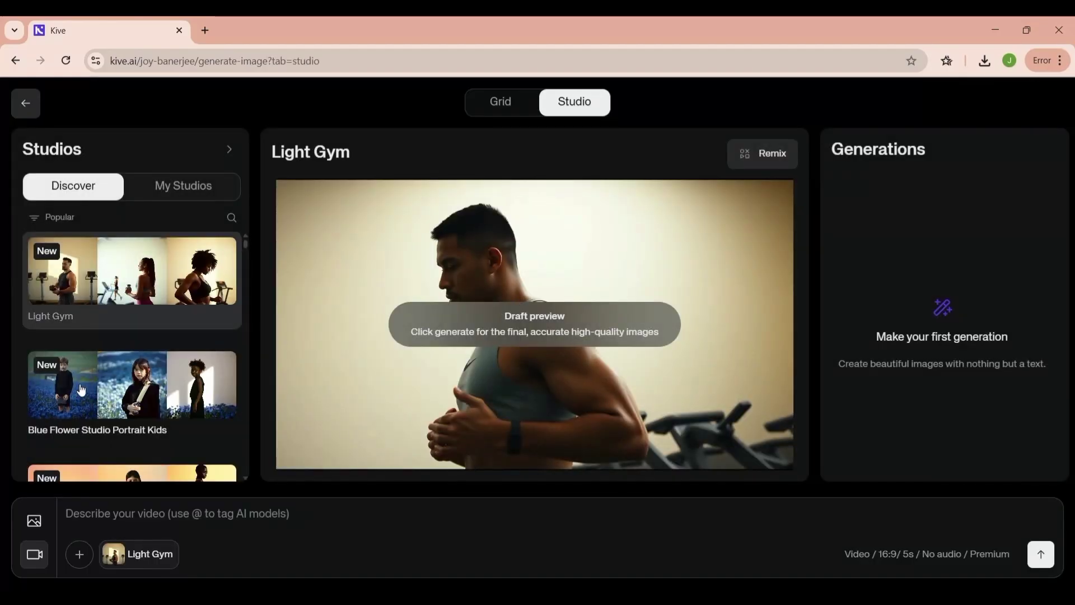
click(134, 403)
click(149, 479)
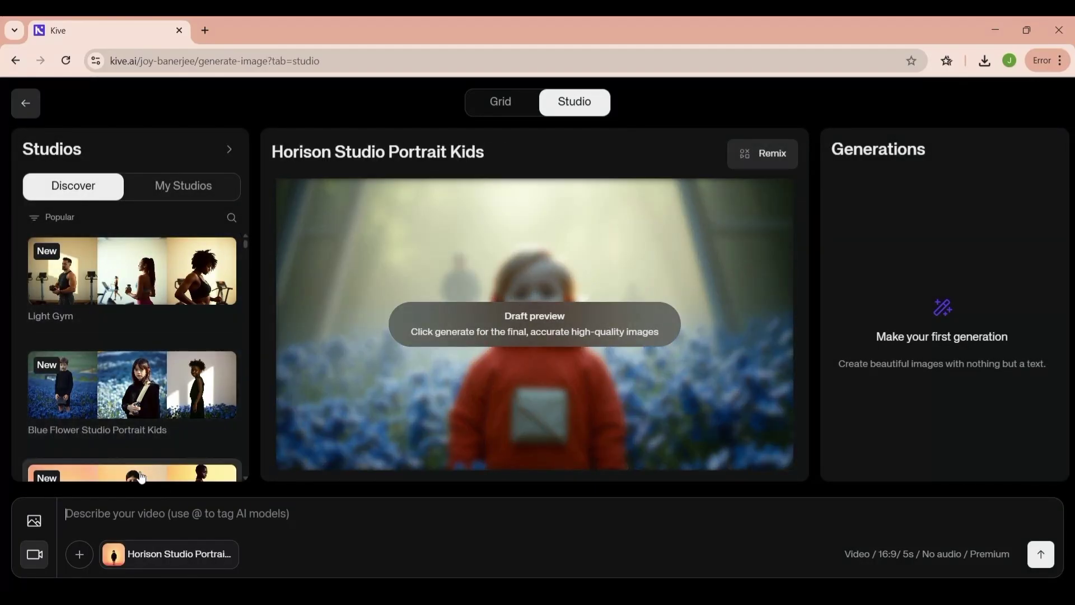
click(127, 279)
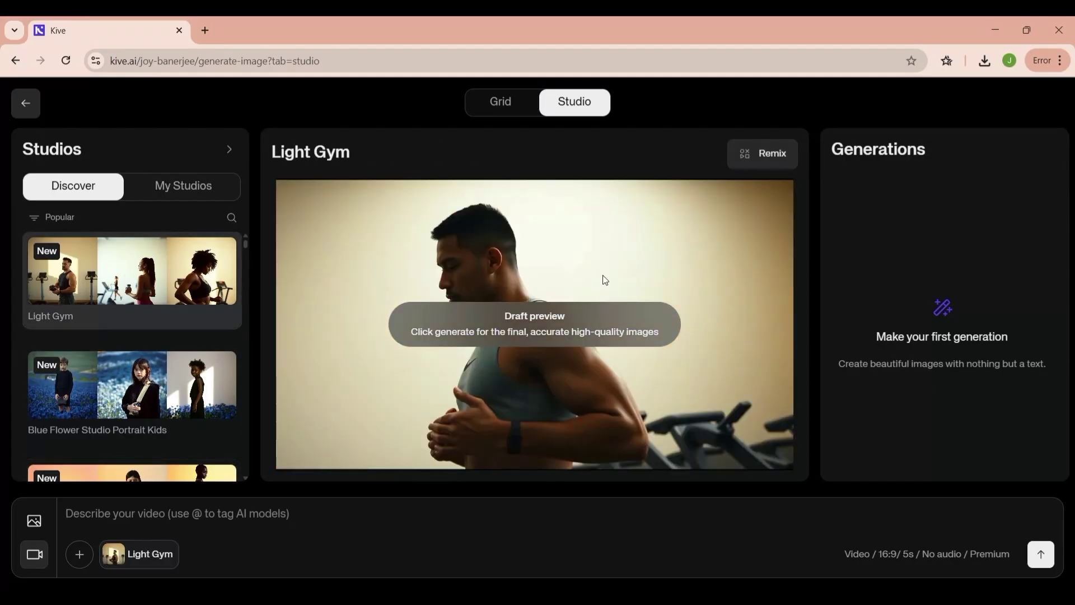
- Generate with Light Gym, decline the upgrade offer with Maybe later, and return home
click(1040, 563)
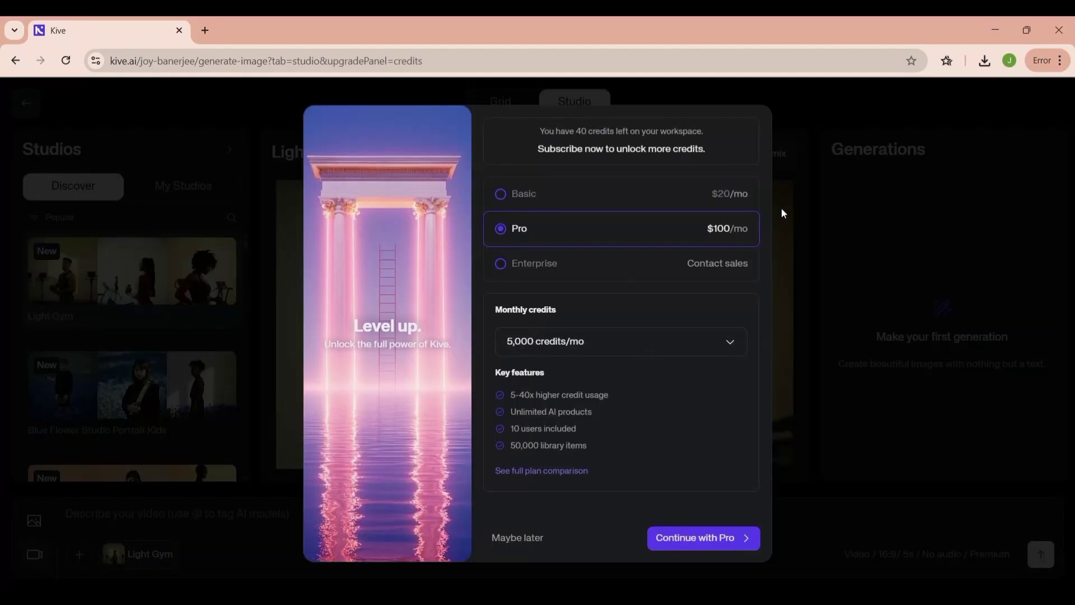
click(516, 537)
click(22, 107)
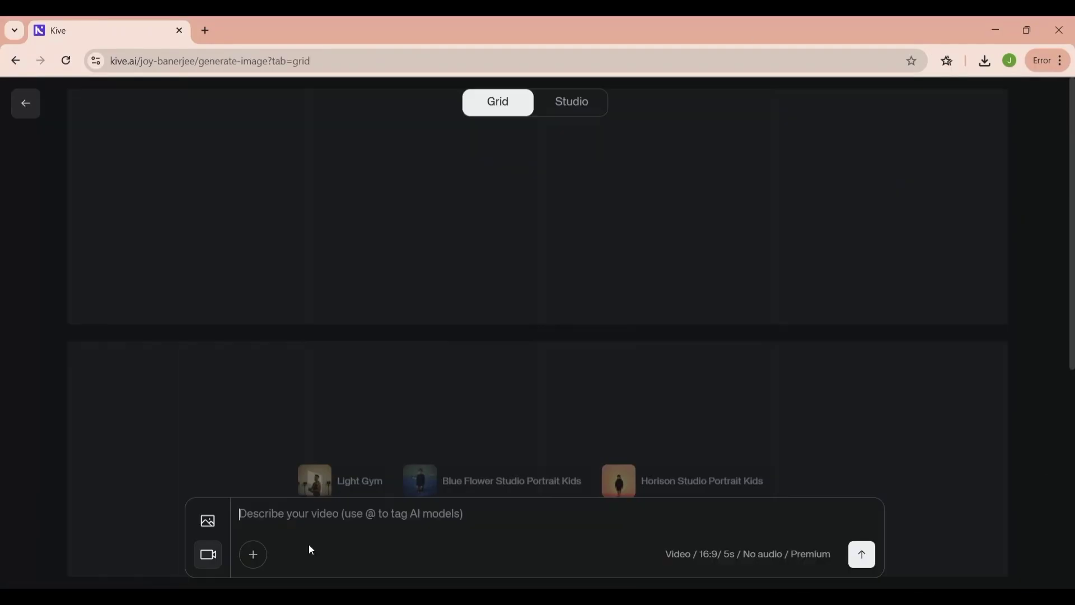
- Generate four braided-woman brown-jacket portraits from a fashion starting point and open the fourth
click(261, 522)
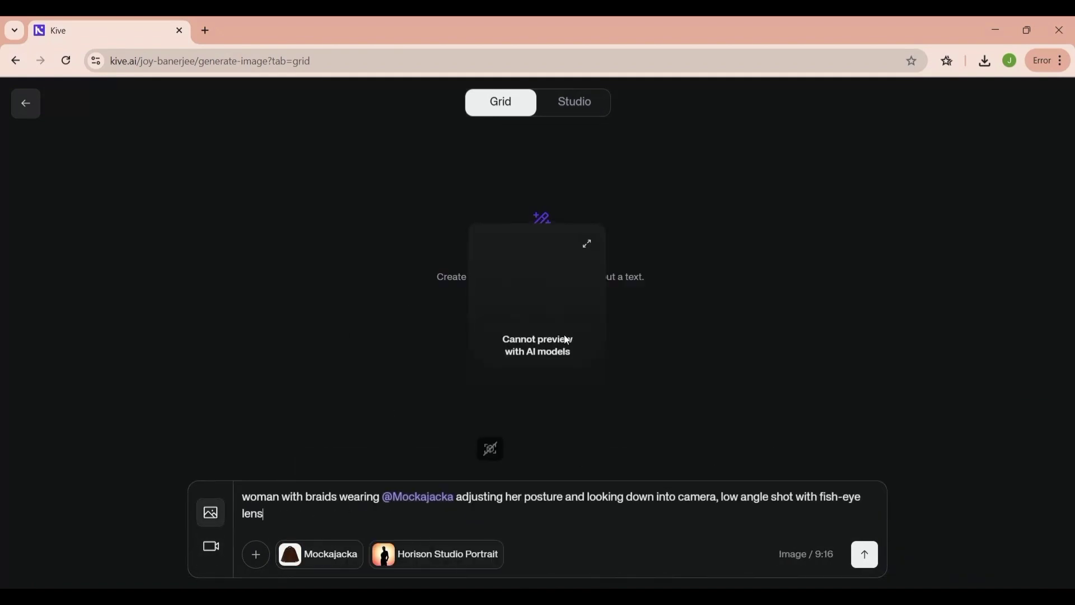
click(866, 555)
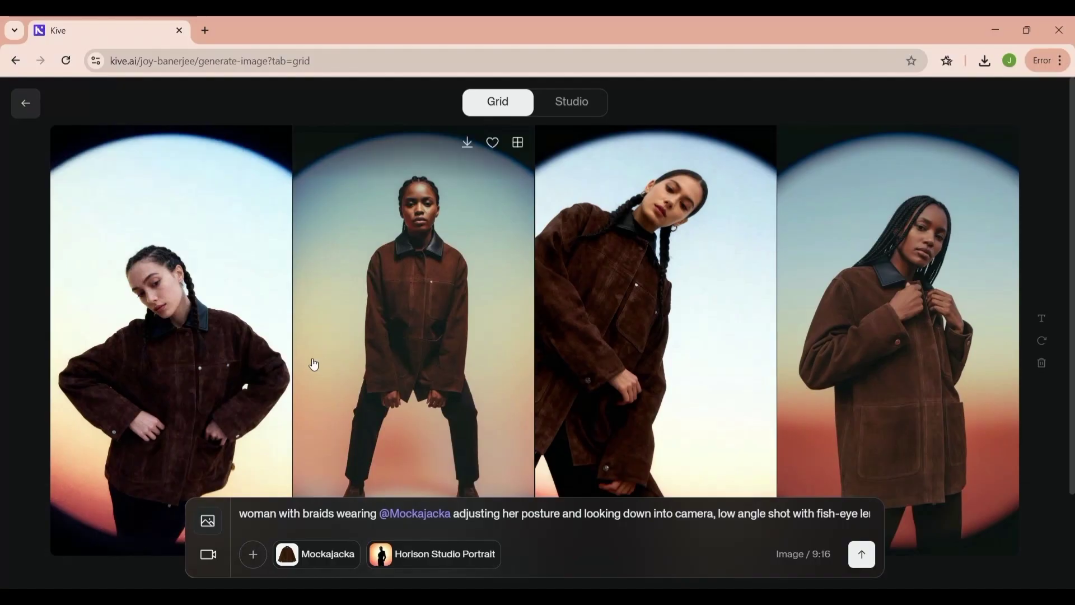
click(887, 379)
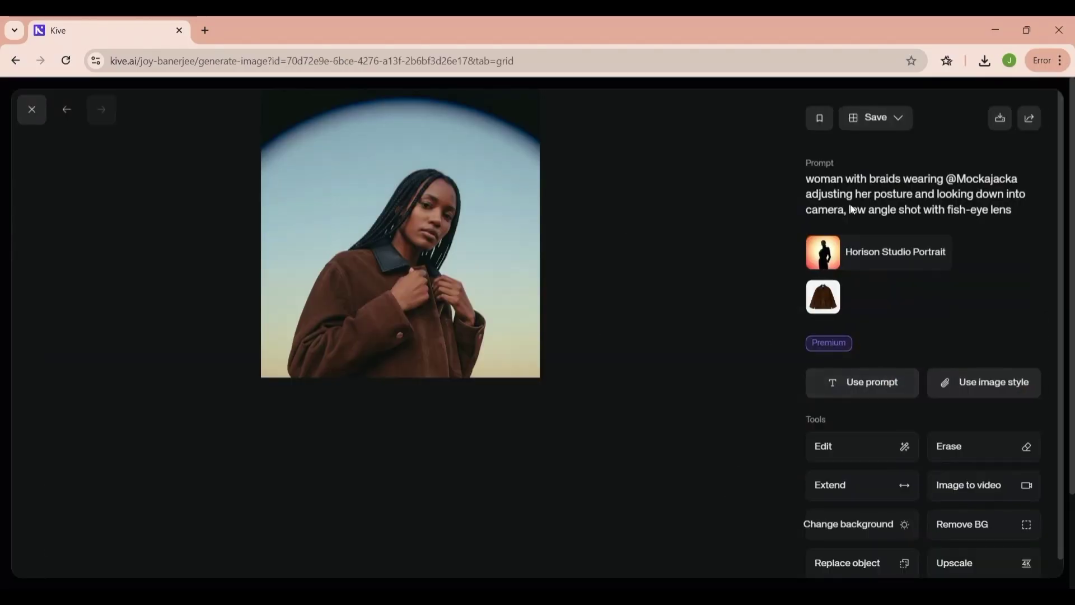
- Browse another portrait, return to the grid, and check the Image / 9:16 ratio options
key(Left)
key(Left)
key(Left)
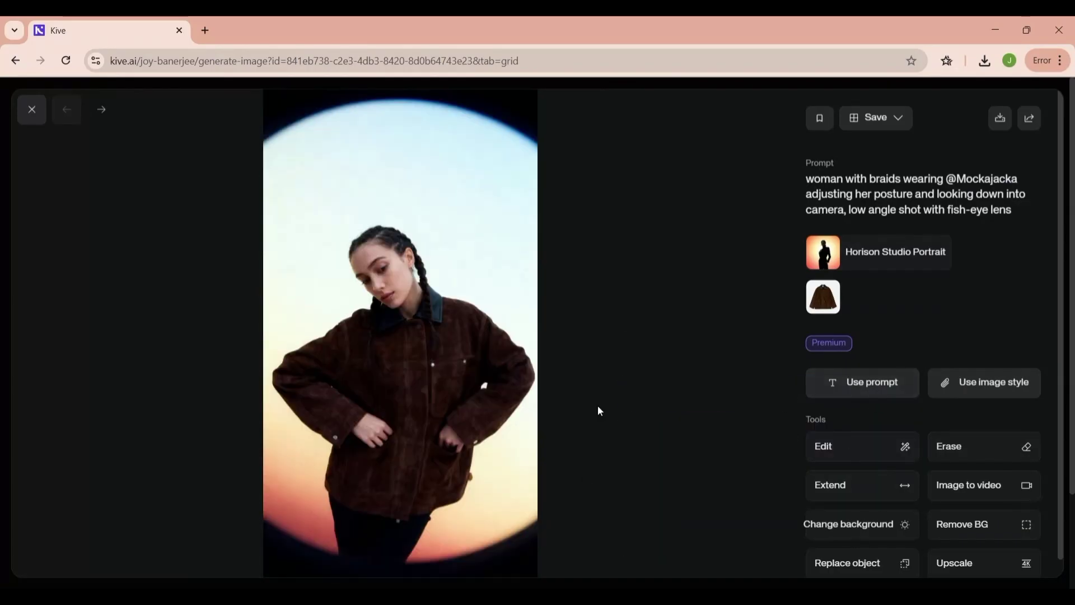
click(25, 115)
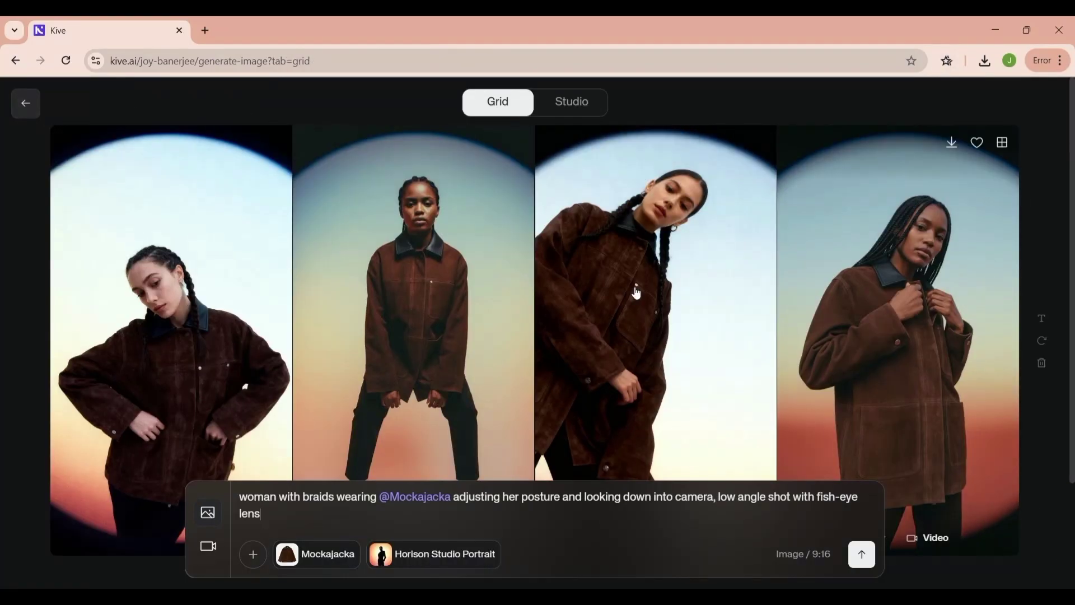
click(816, 565)
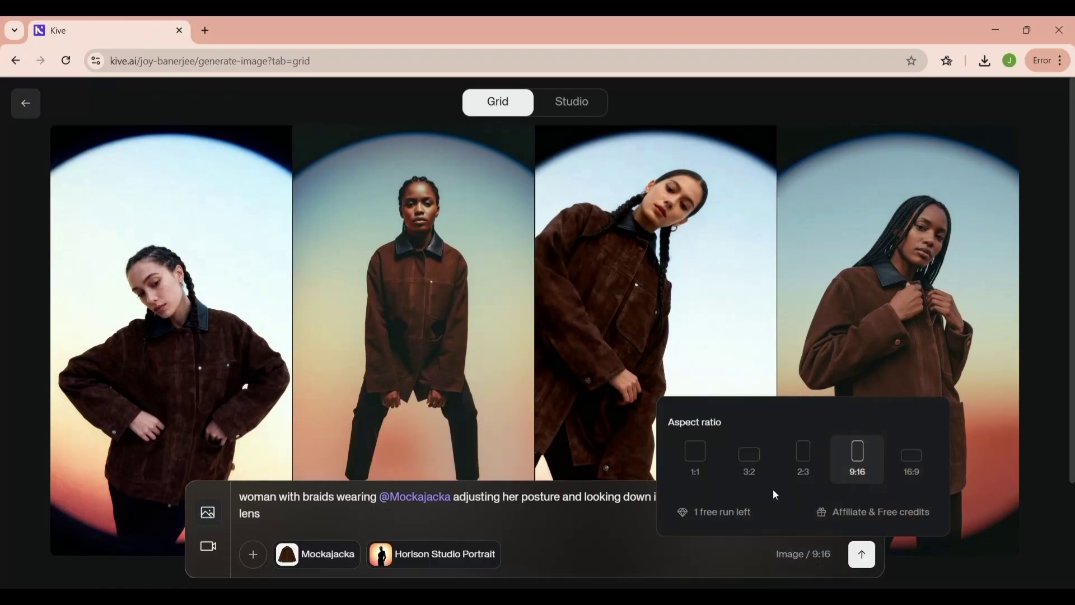
click(26, 103)
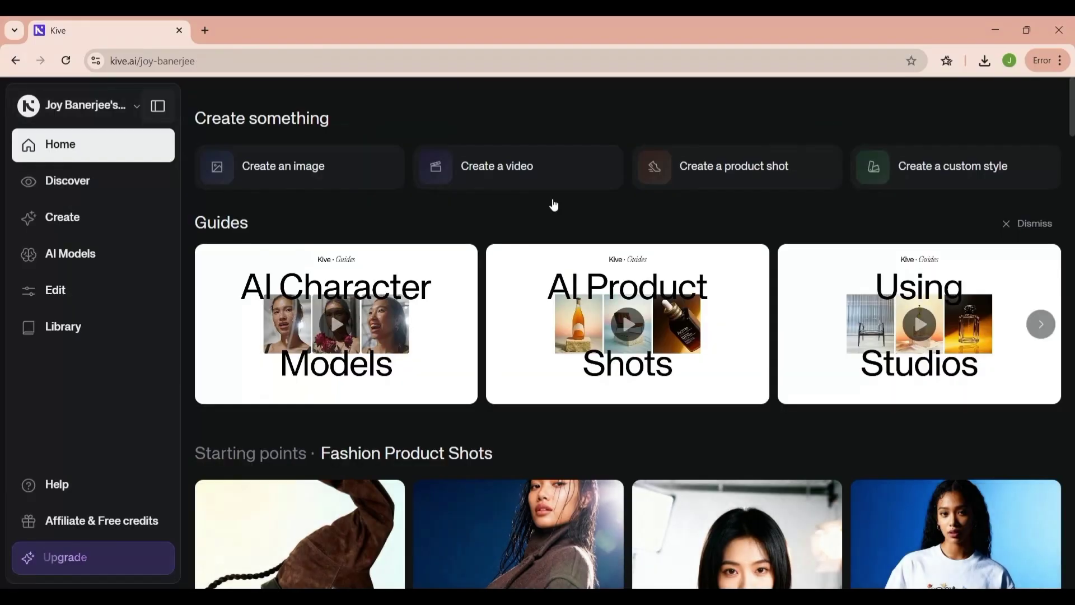
scroll(616, 336, down, 10)
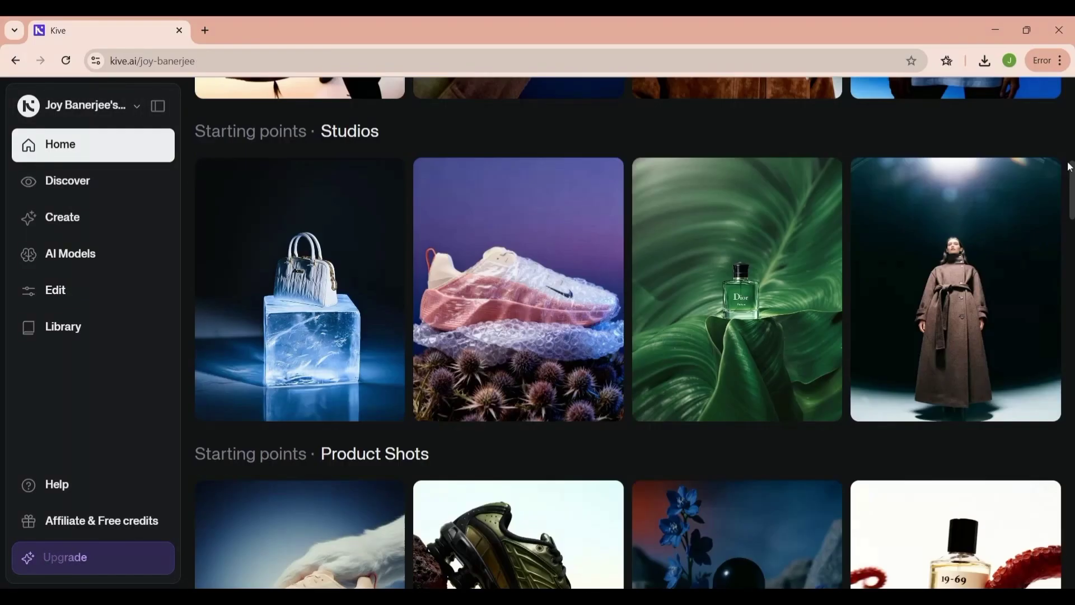
scroll(615, 336, up, 10)
click(96, 259)
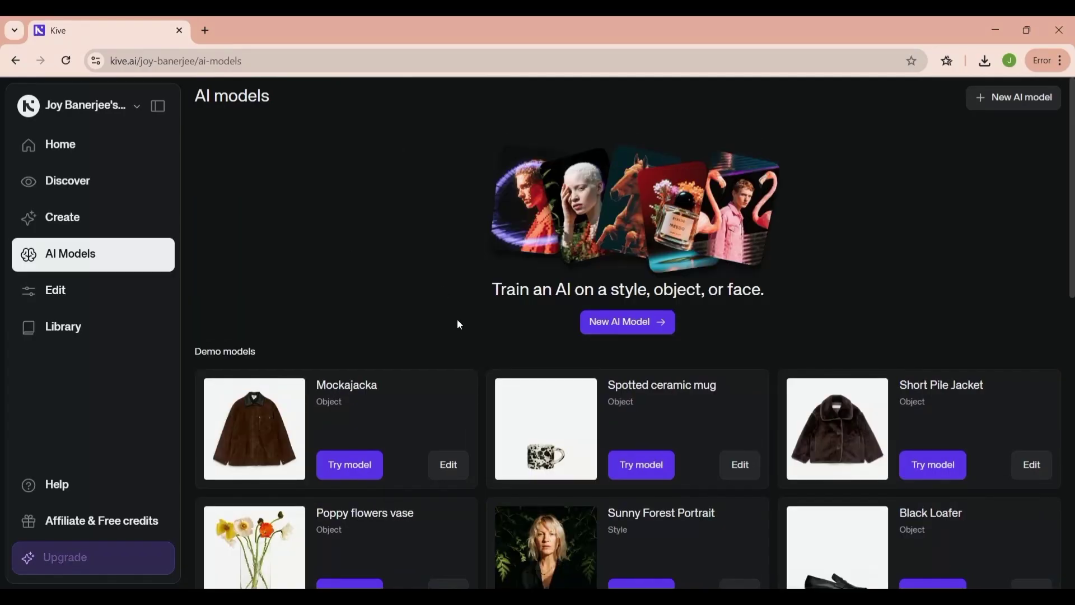
scroll(627, 336, down, 9)
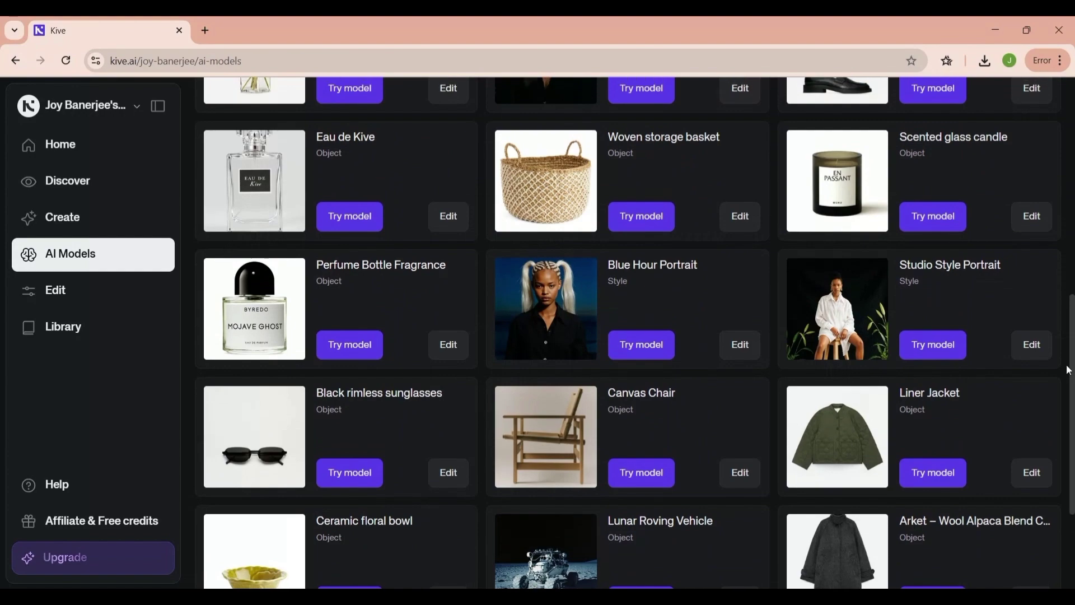
scroll(361, 170, up, 9)
click(64, 171)
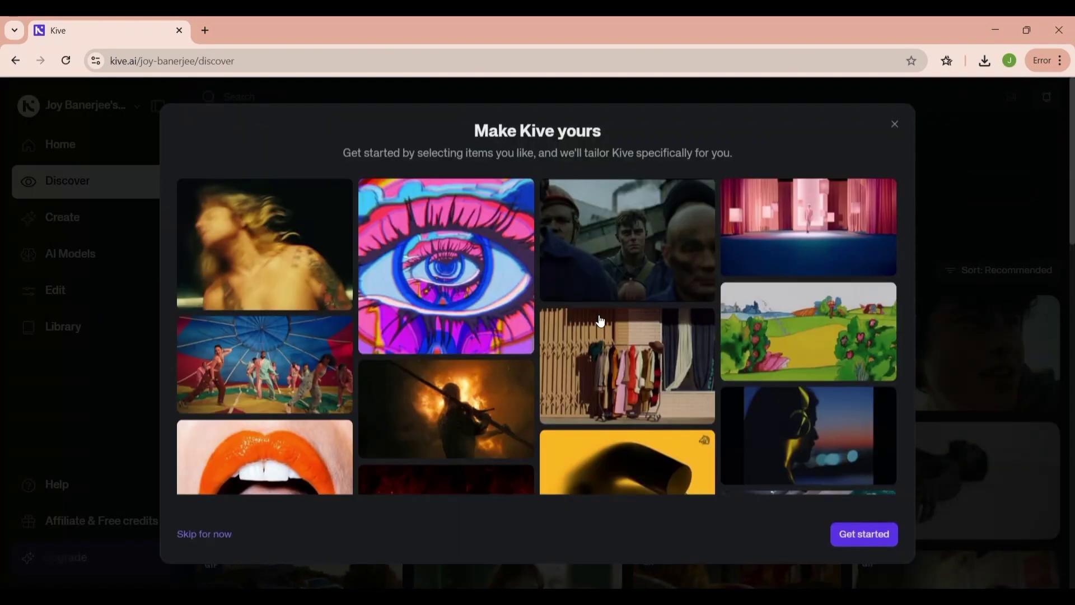
click(894, 125)
click(60, 220)
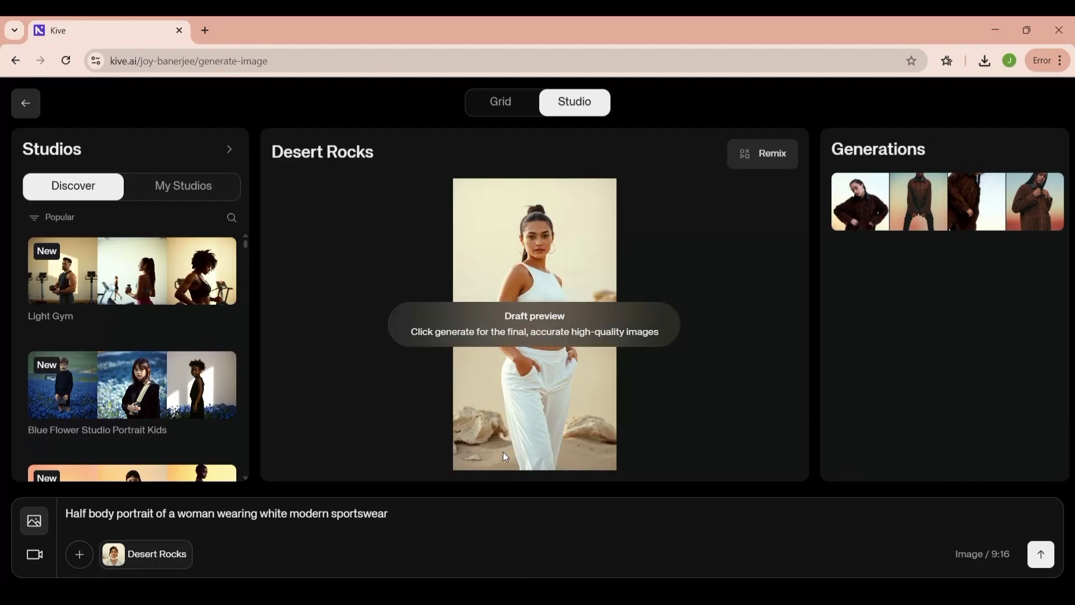
click(26, 103)
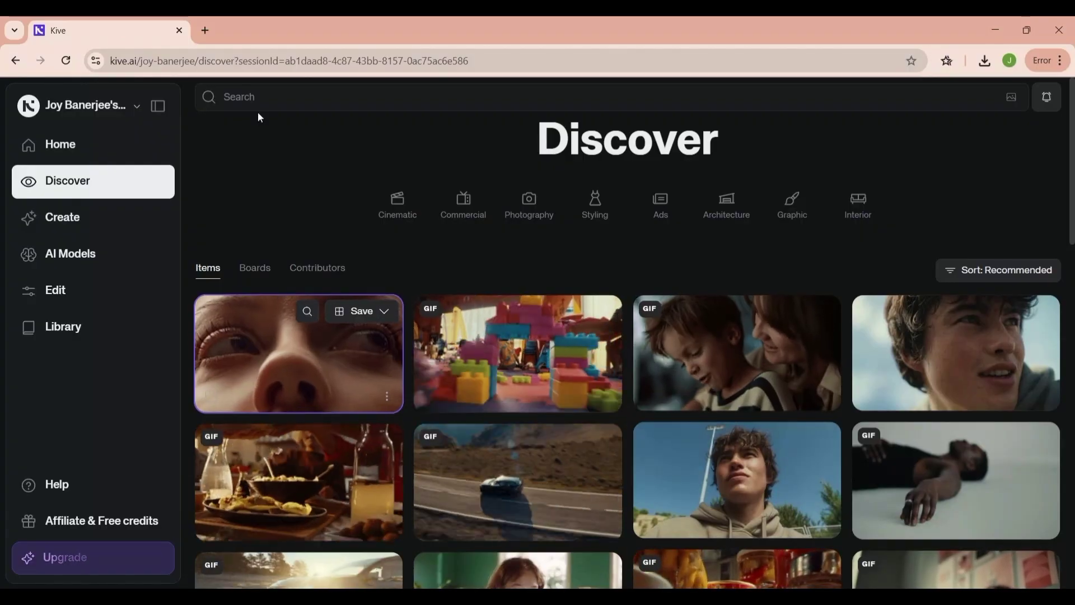
click(468, 204)
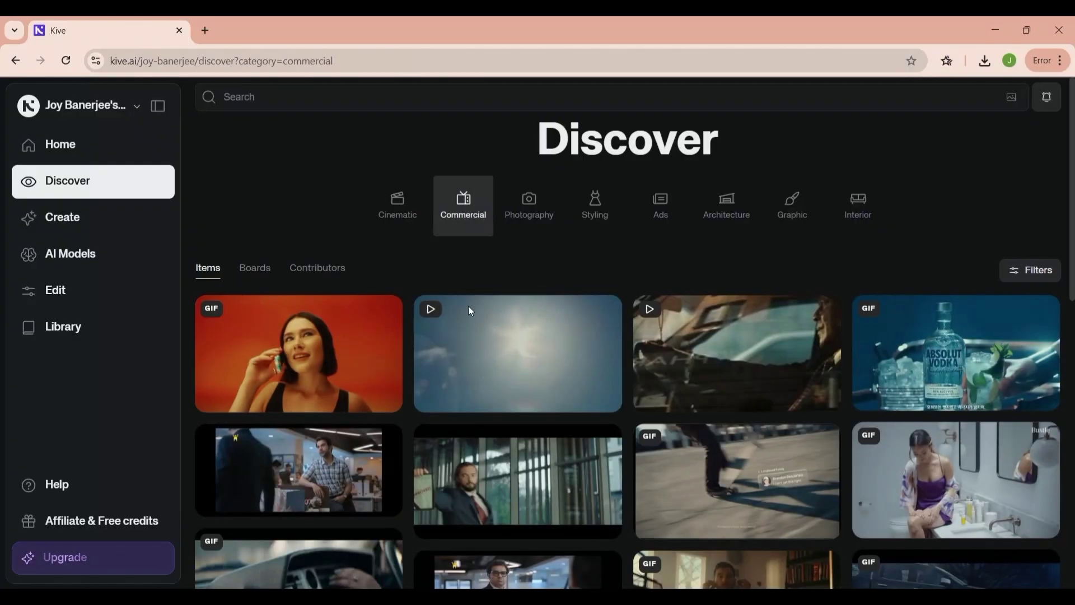
click(47, 156)
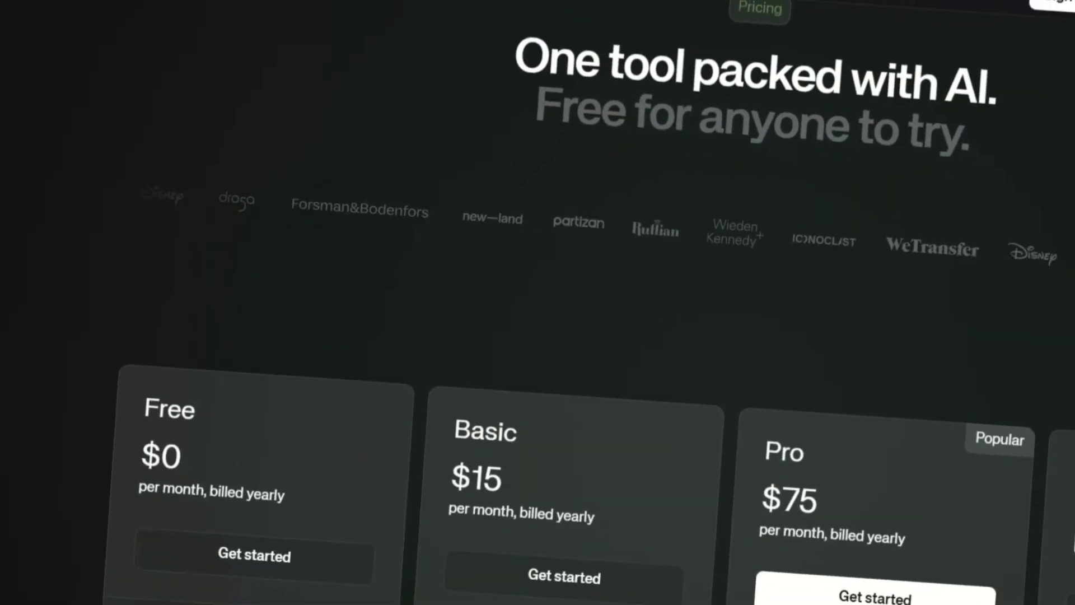